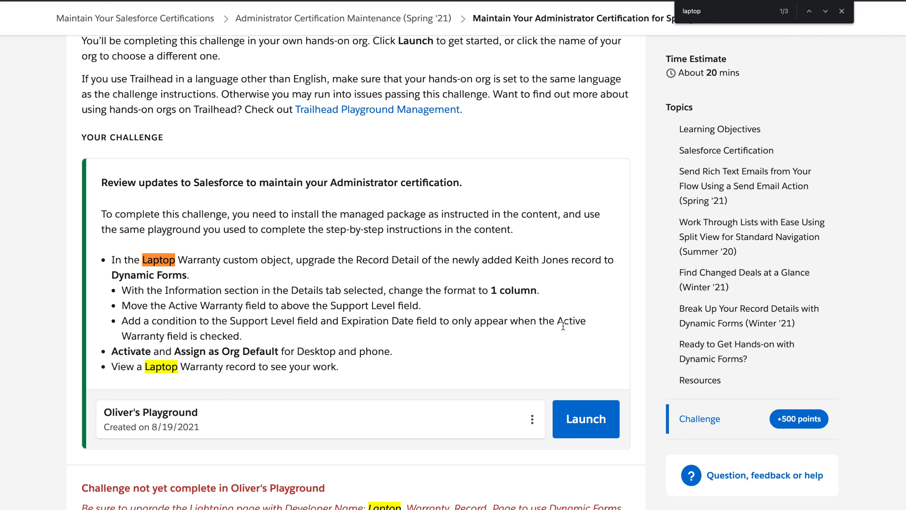
pyautogui.moveTo(243, 337); pyautogui.dragTo(113, 322)
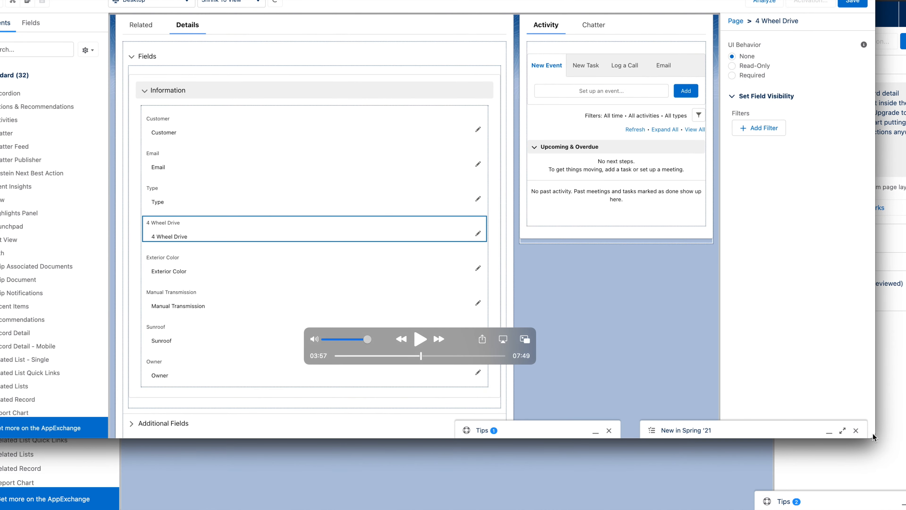
pyautogui.moveTo(873, 433); pyautogui.dragTo(905, 468)
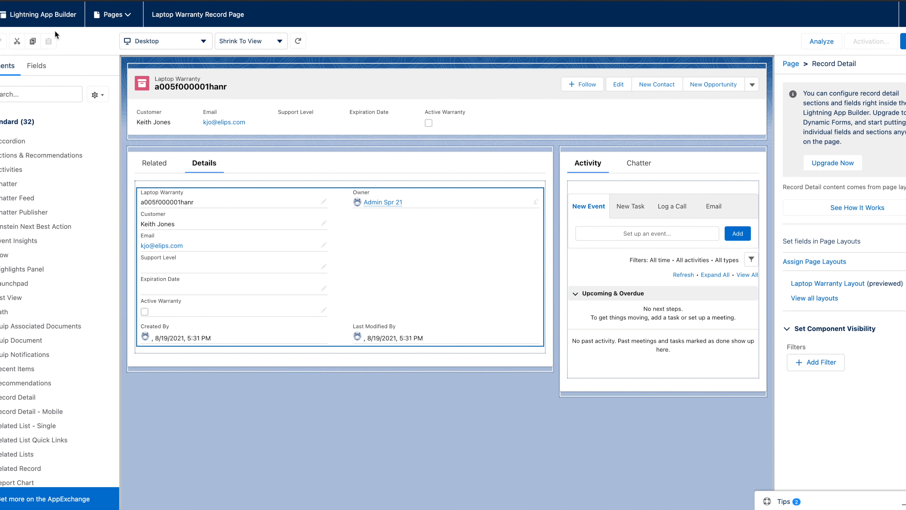
# Leave the record page editor without saving, then search the apps and items for "lap" and open Laptop Warranties
pyautogui.click(1, 14)
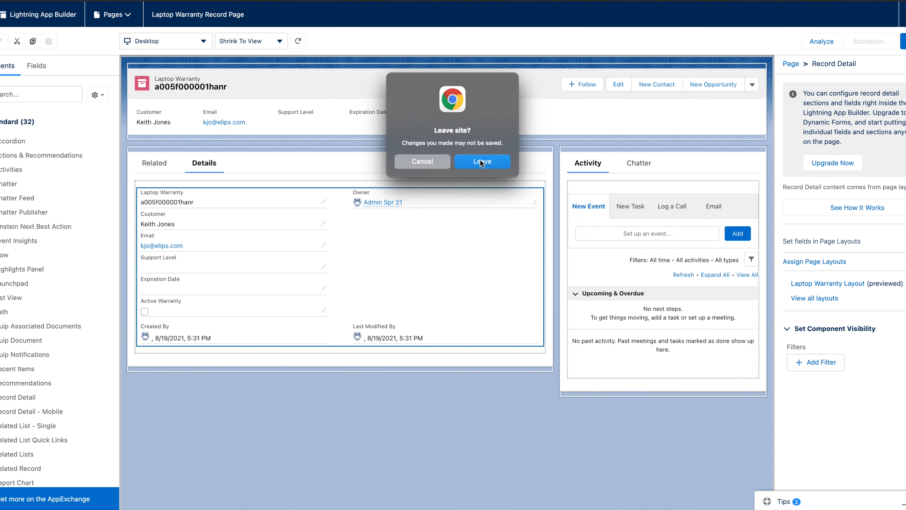
pyautogui.click(480, 160)
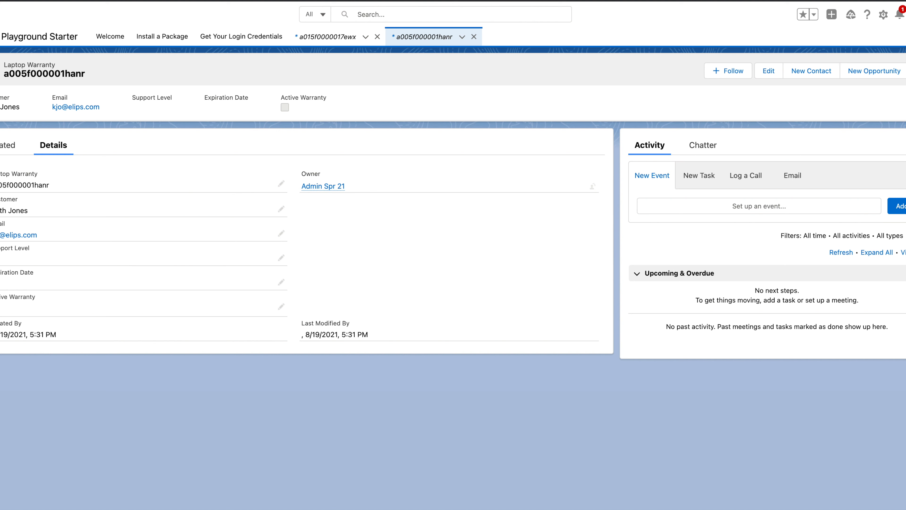
pyautogui.click(0, 36)
pyautogui.write('lap')
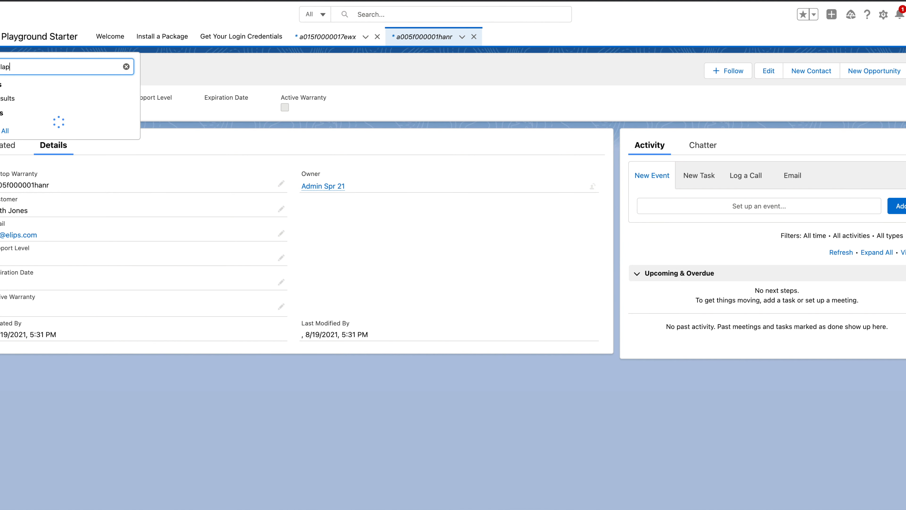
pyautogui.click(22, 130)
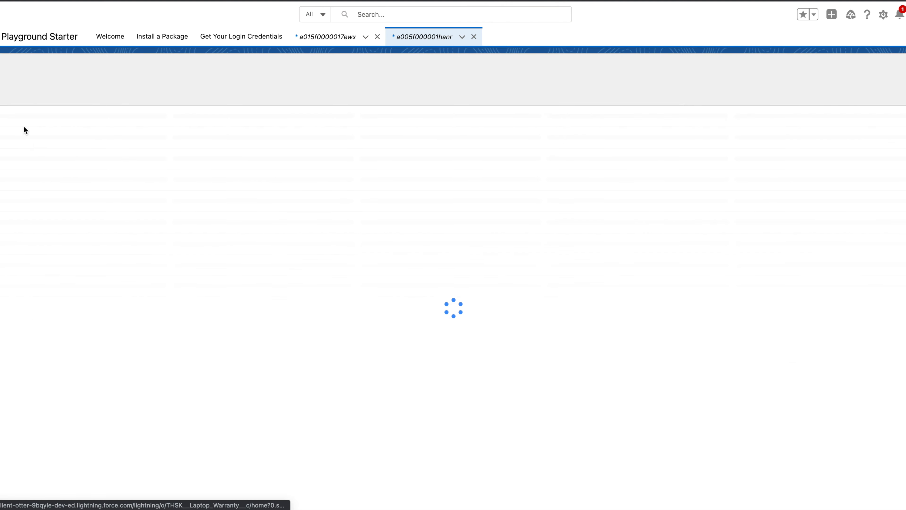
# Switch the Laptop Warranties list to the All Records view and open the first warranty record
pyautogui.click(77, 75)
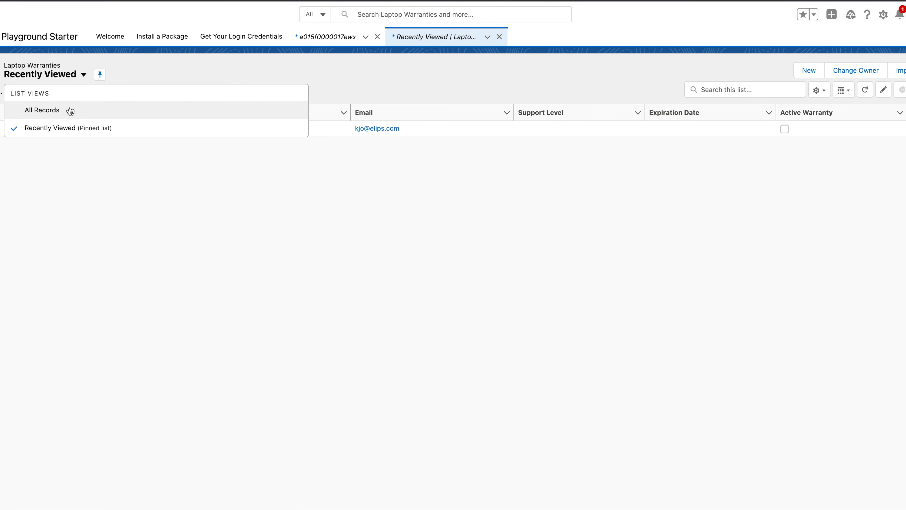
pyautogui.click(68, 110)
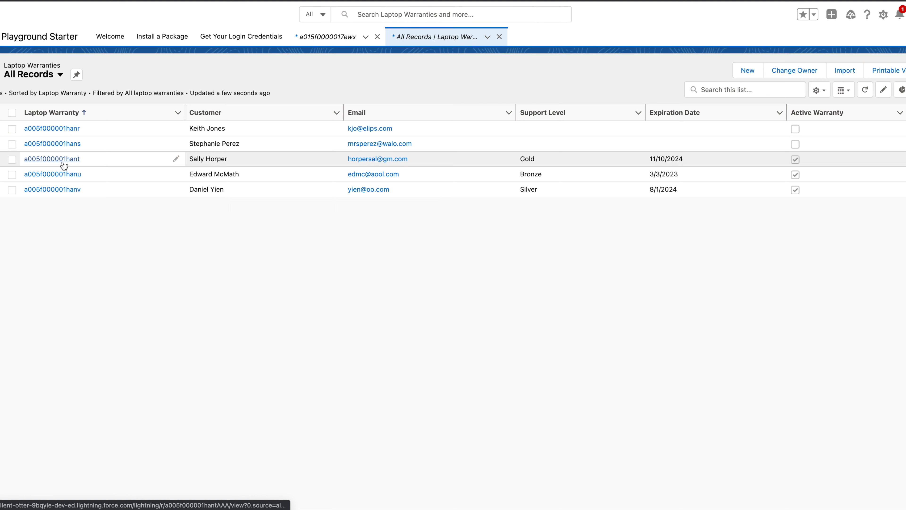
pyautogui.click(56, 134)
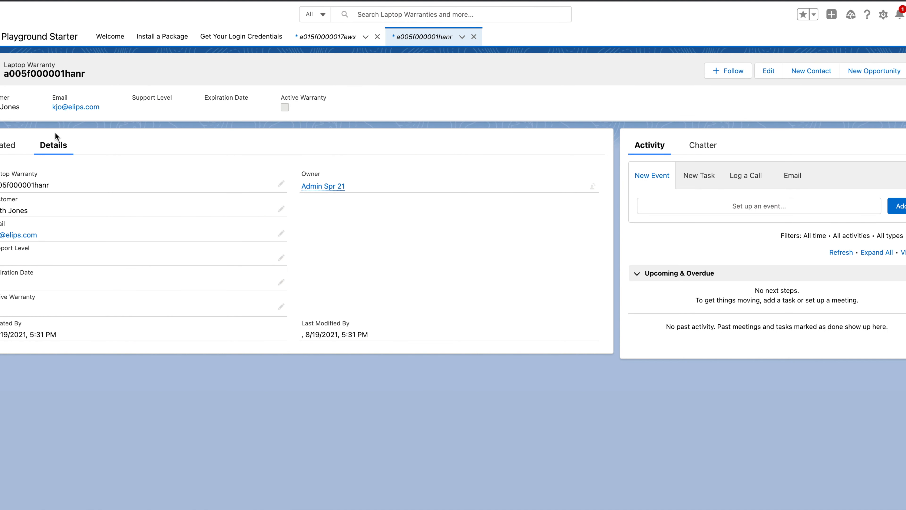
# Open the warranty record's page for editing in Lightning App Builder and dismiss the walkthrough tip
pyautogui.click(879, 21)
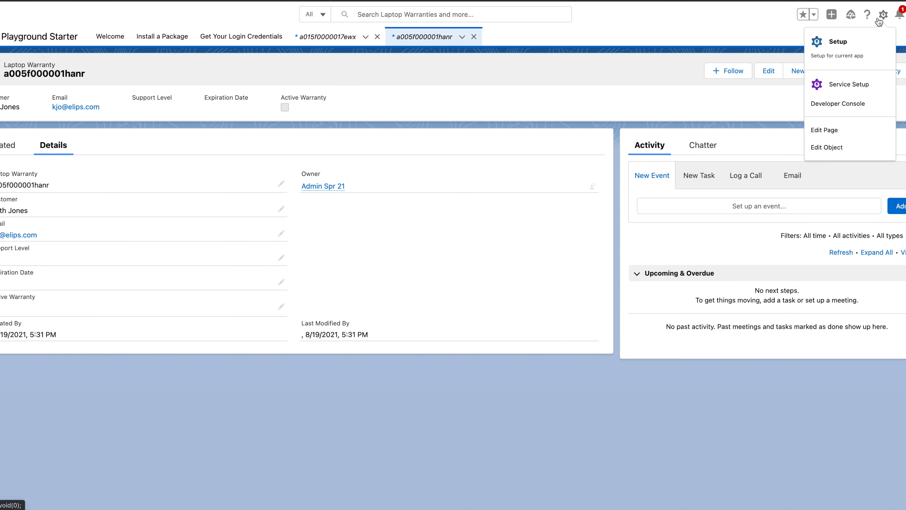
pyautogui.click(825, 131)
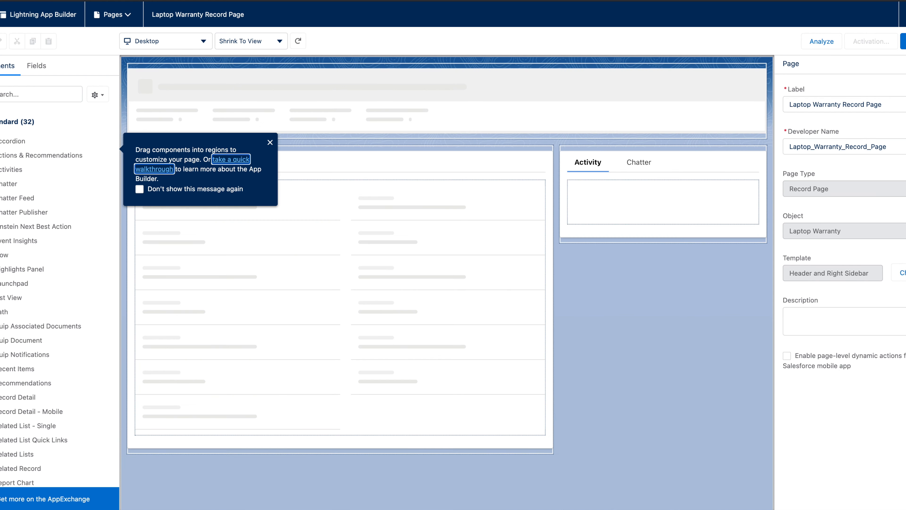
pyautogui.click(270, 142)
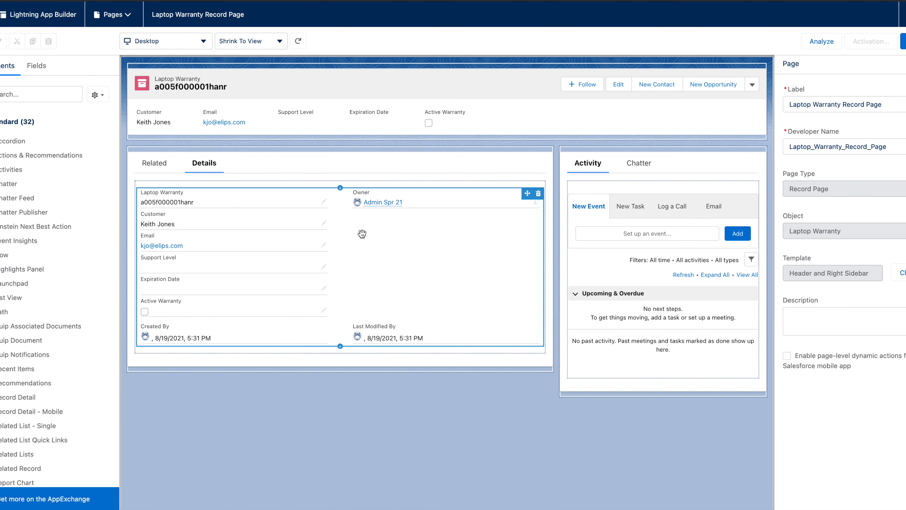
# Upgrade the Record Detail component to Dynamic Forms using Laptop Warranty Layout as the source
pyautogui.click(409, 239)
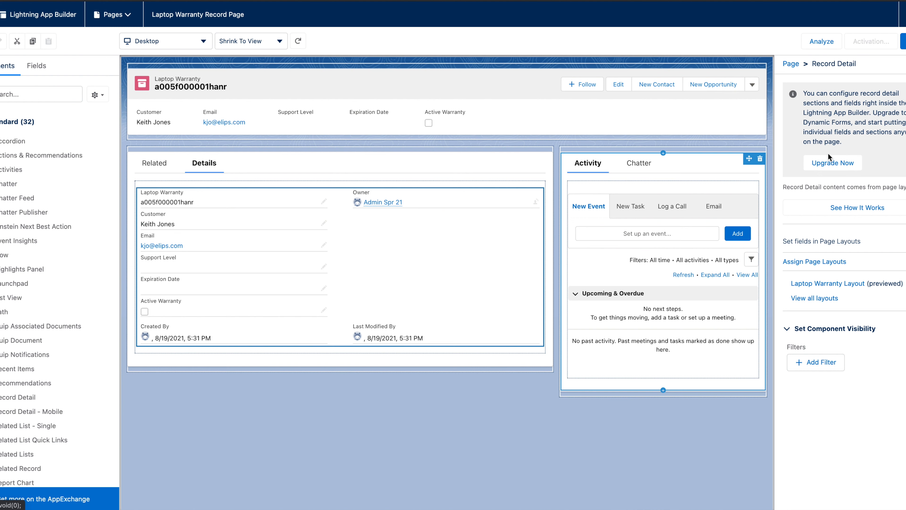
pyautogui.click(828, 162)
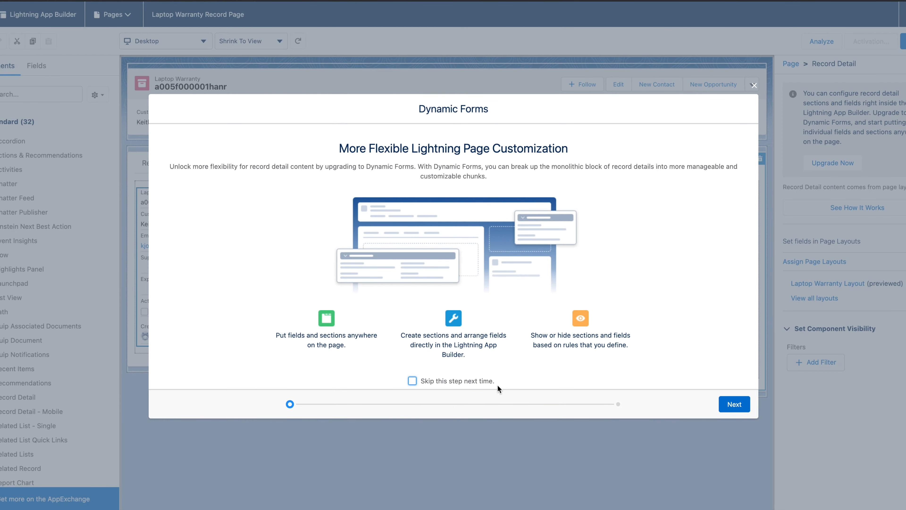
pyautogui.click(729, 399)
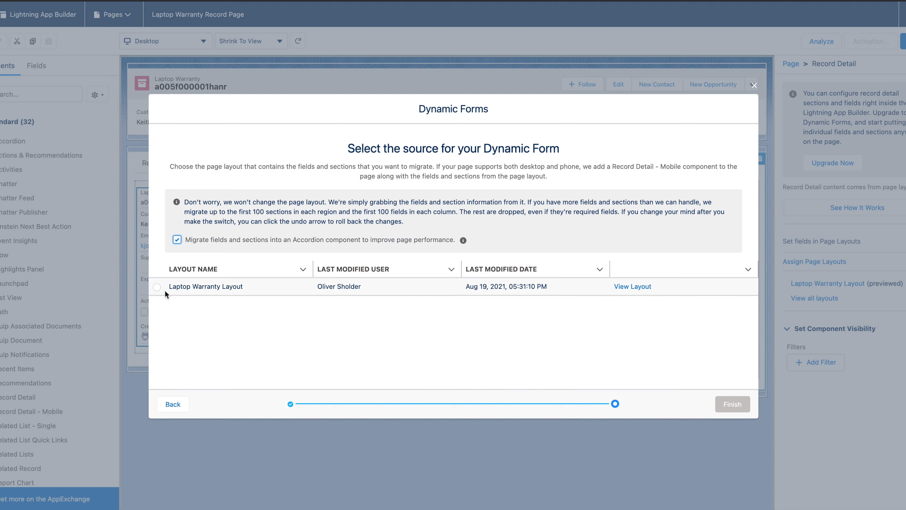
pyautogui.click(156, 287)
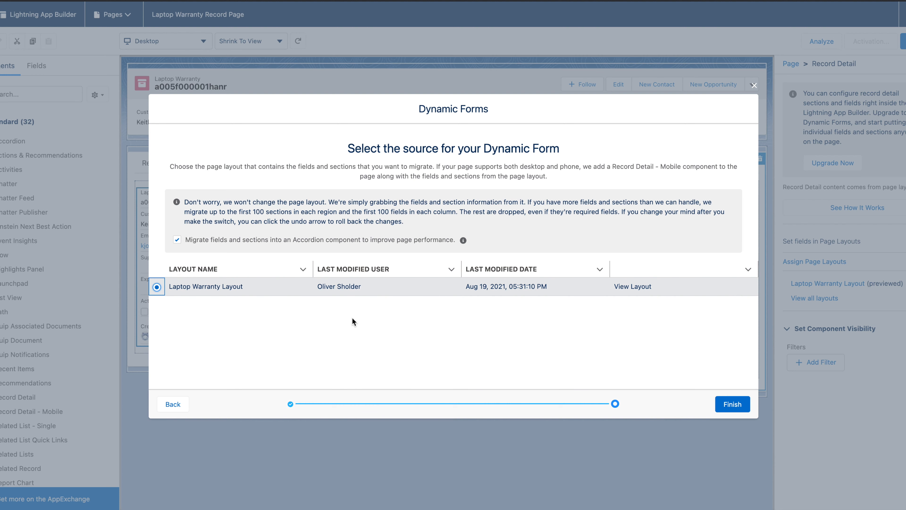
pyautogui.click(724, 404)
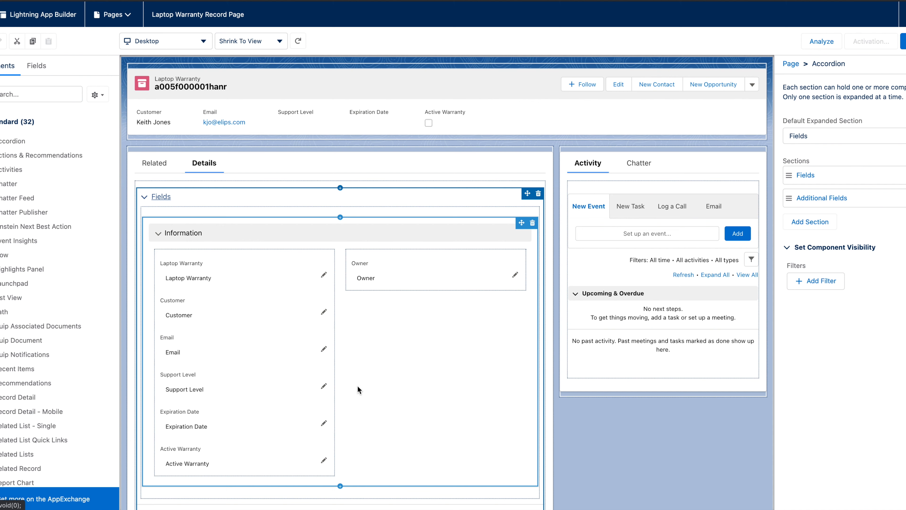
# Set the Information section to 1 Column and move the Active Warranty field directly above Support Level
pyautogui.click(426, 347)
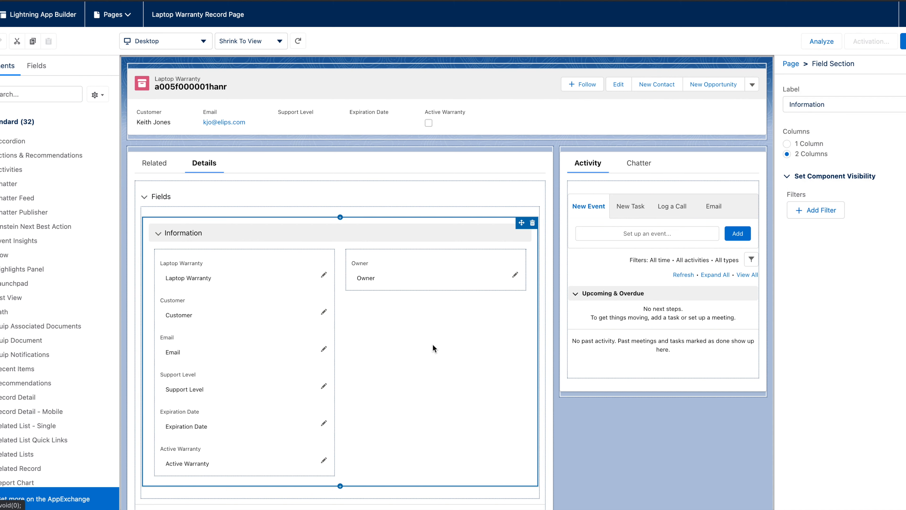
pyautogui.click(807, 145)
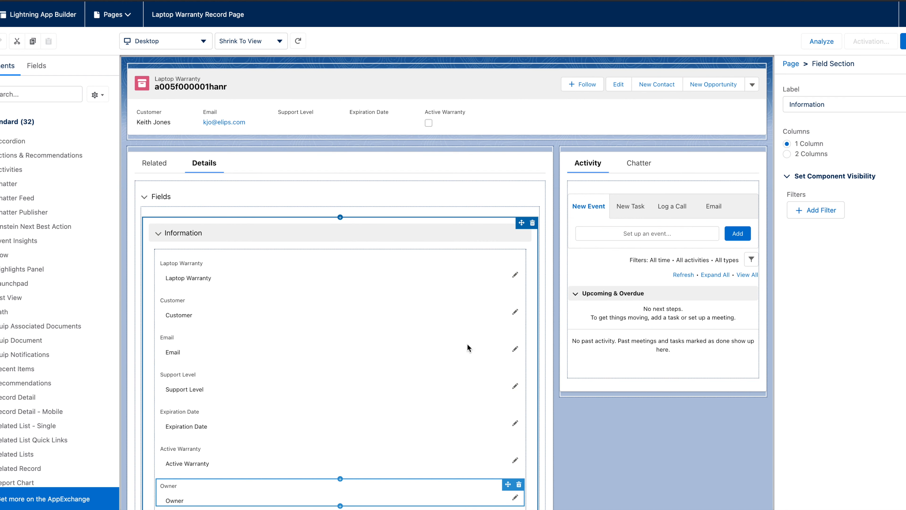
pyautogui.scroll(-2, 250, 392)
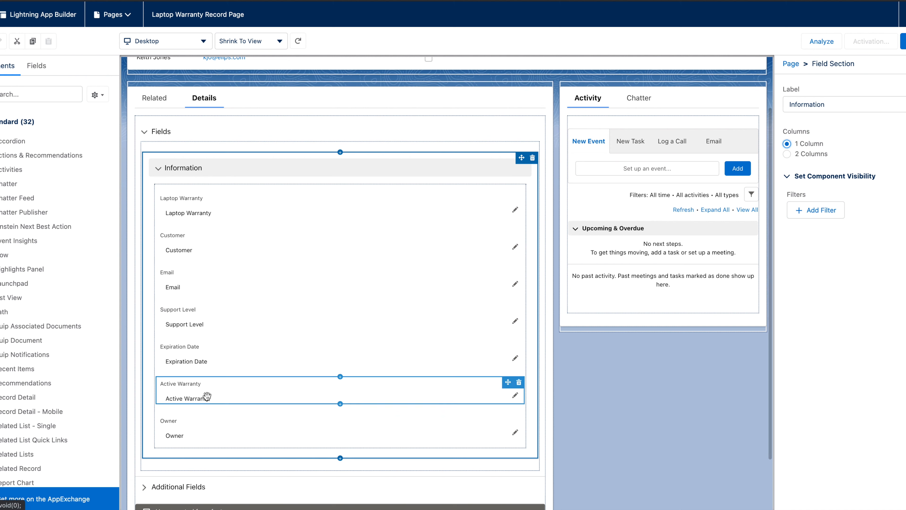
pyautogui.moveTo(207, 396); pyautogui.dragTo(217, 302)
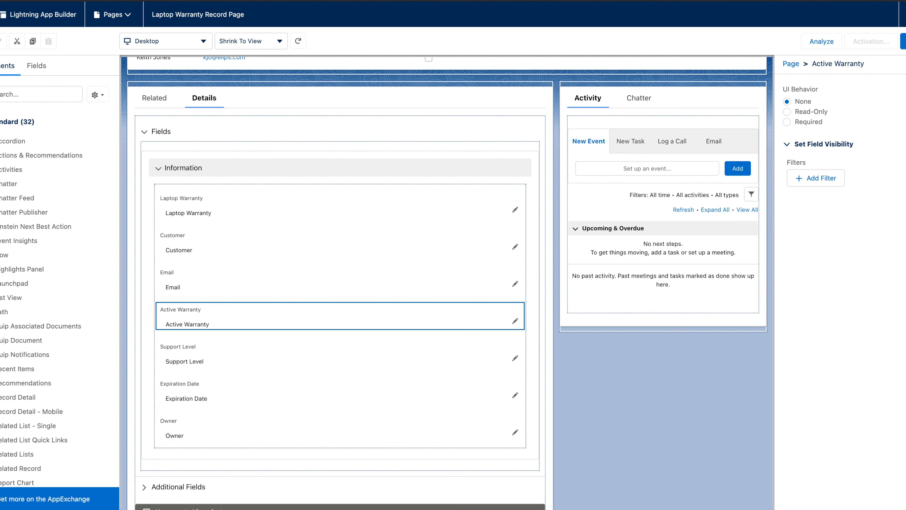
# Add a visibility filter to the Support Level field so it appears when Active Warranty equals True
pyautogui.click(257, 360)
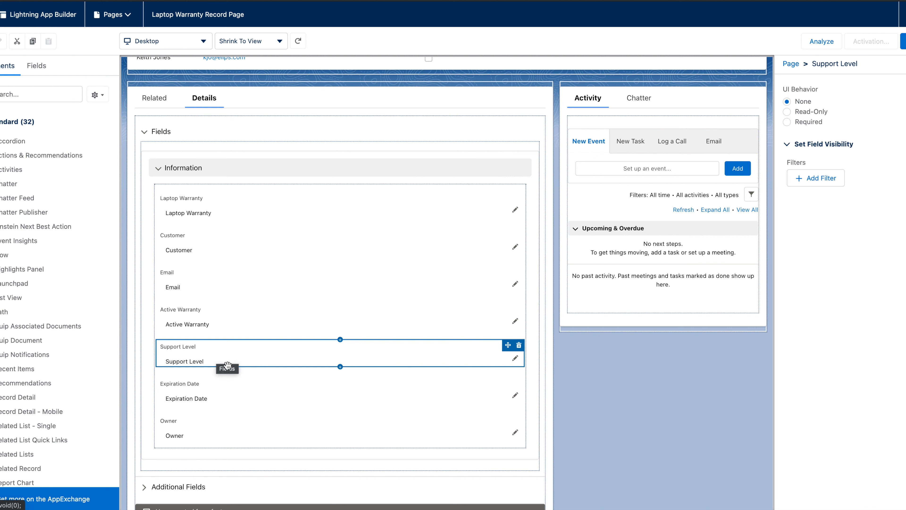
pyautogui.click(830, 178)
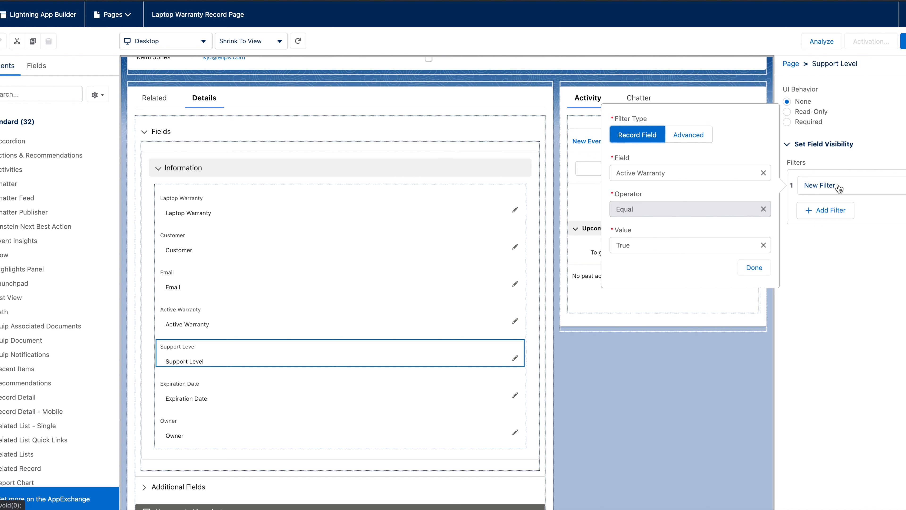
pyautogui.click(681, 172)
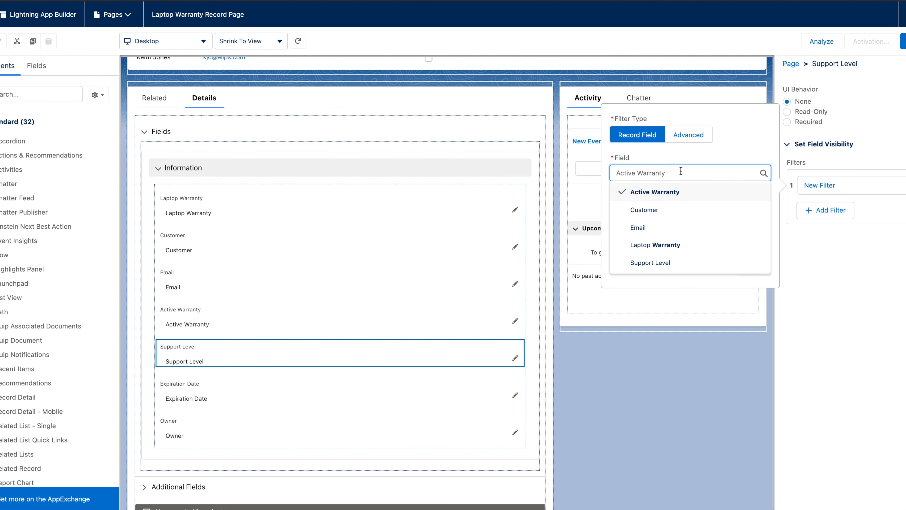
pyautogui.click(692, 195)
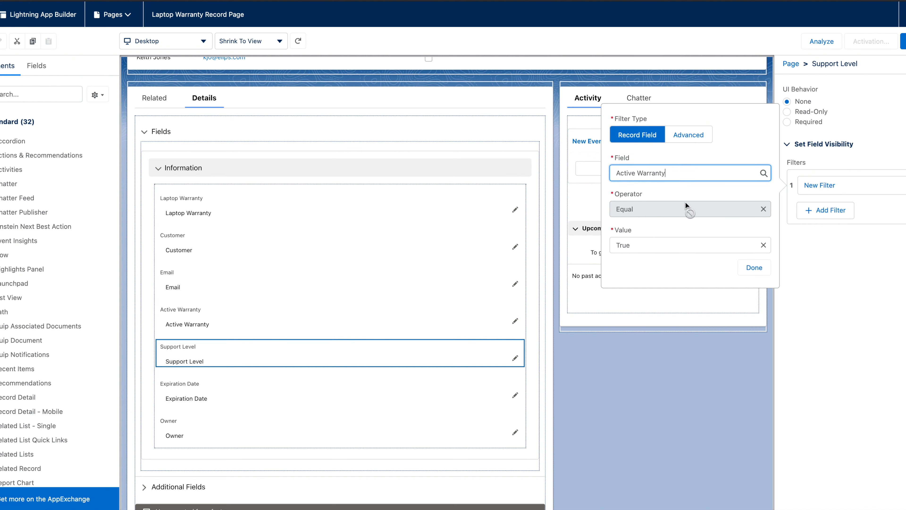
pyautogui.click(761, 268)
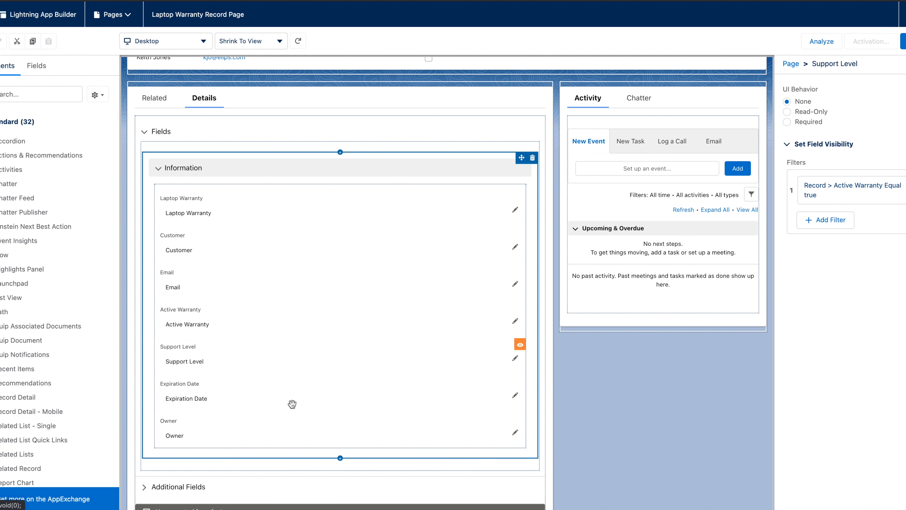
# Add a visibility filter to the Expiration Date field with Active Warranty equal to True
pyautogui.click(270, 397)
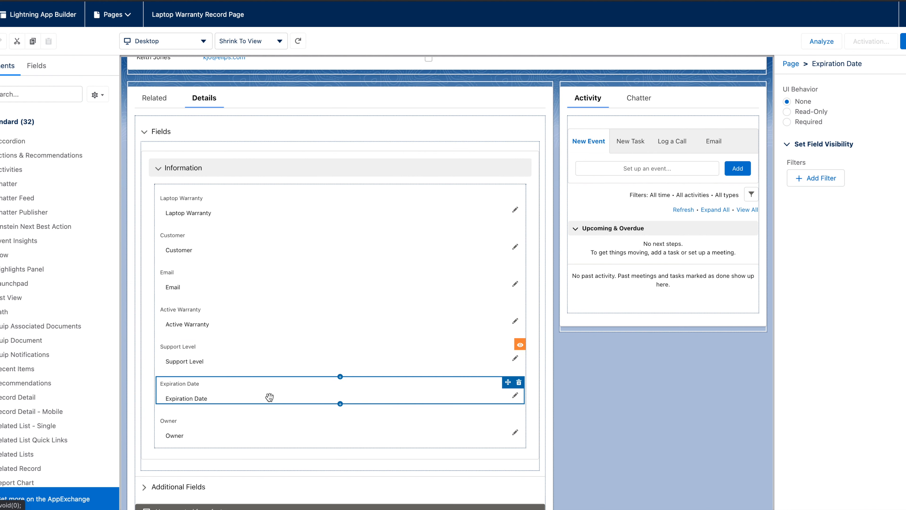
pyautogui.click(818, 179)
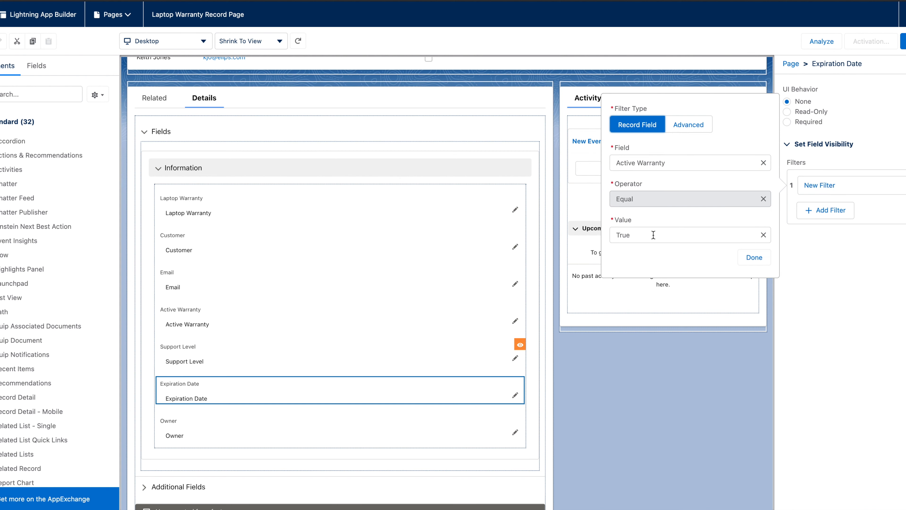
pyautogui.click(665, 163)
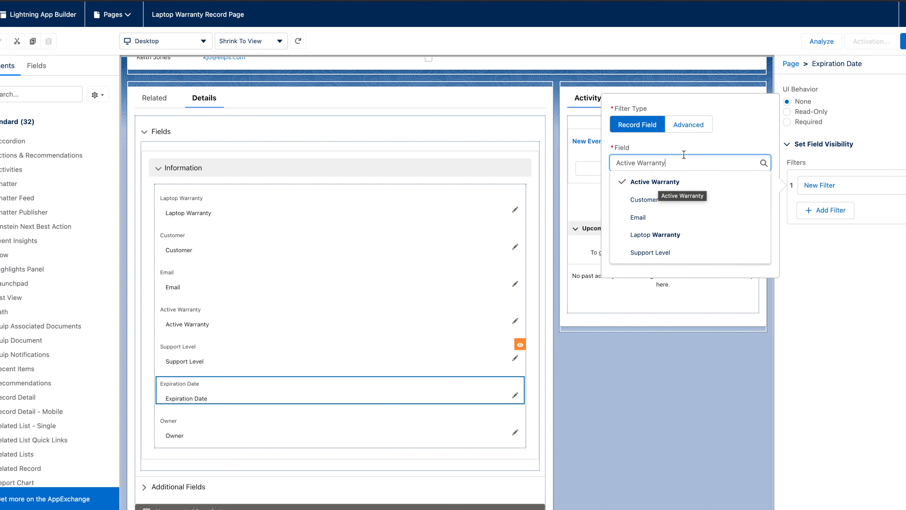
pyautogui.click(660, 136)
pyautogui.click(645, 236)
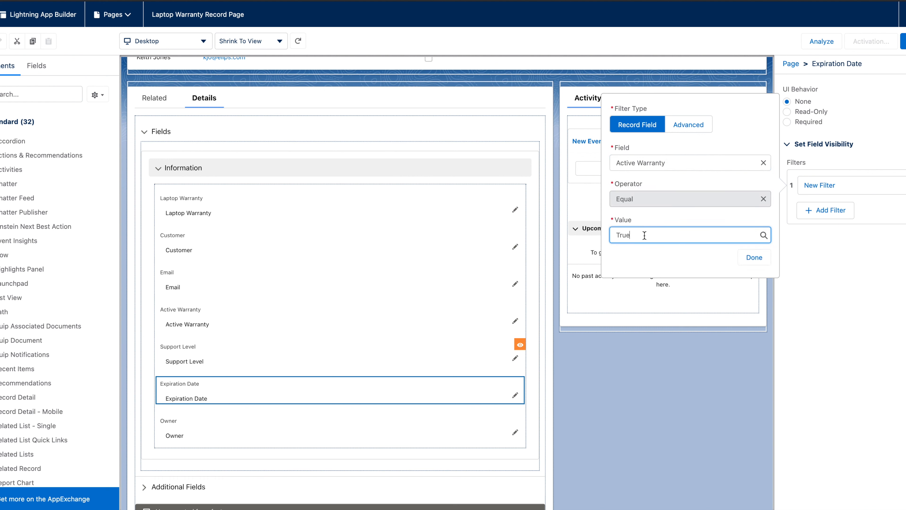
pyautogui.click(663, 221)
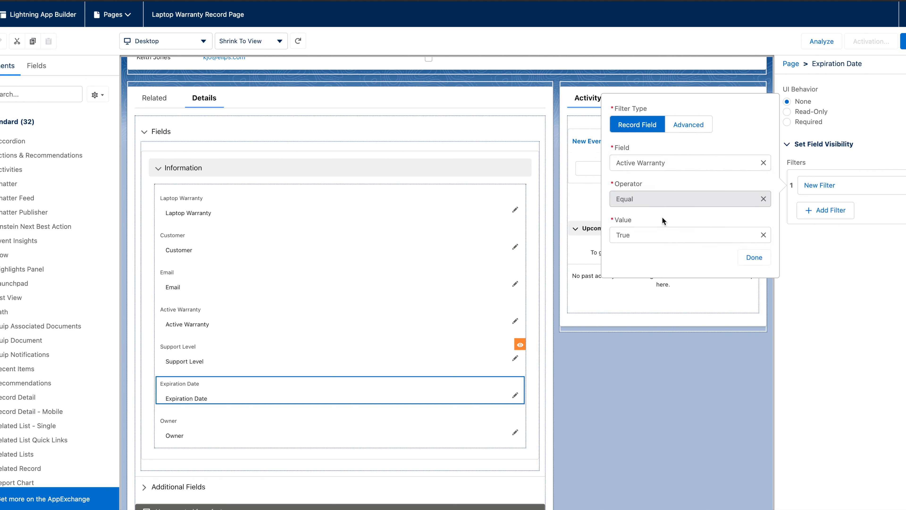
pyautogui.click(753, 260)
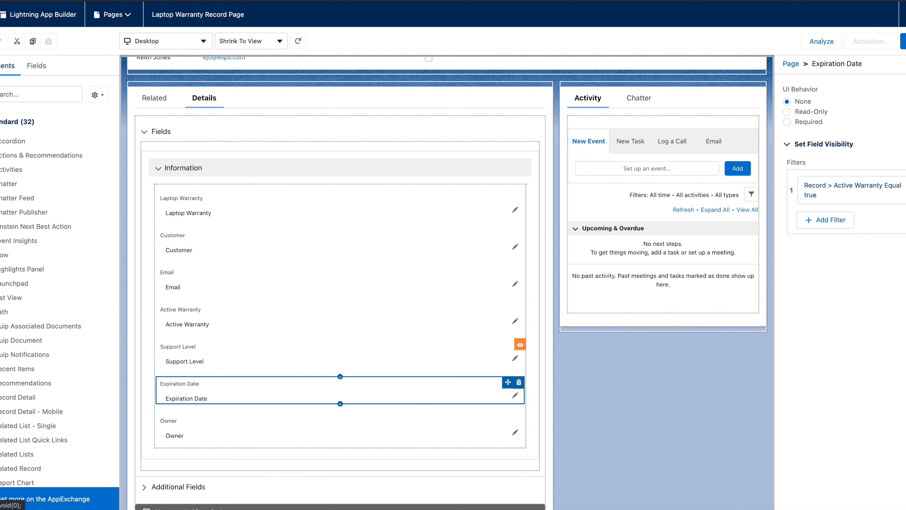
# Save the Laptop Warranty record page and activate it as the org default for desktop and phone
pyautogui.click(904, 41)
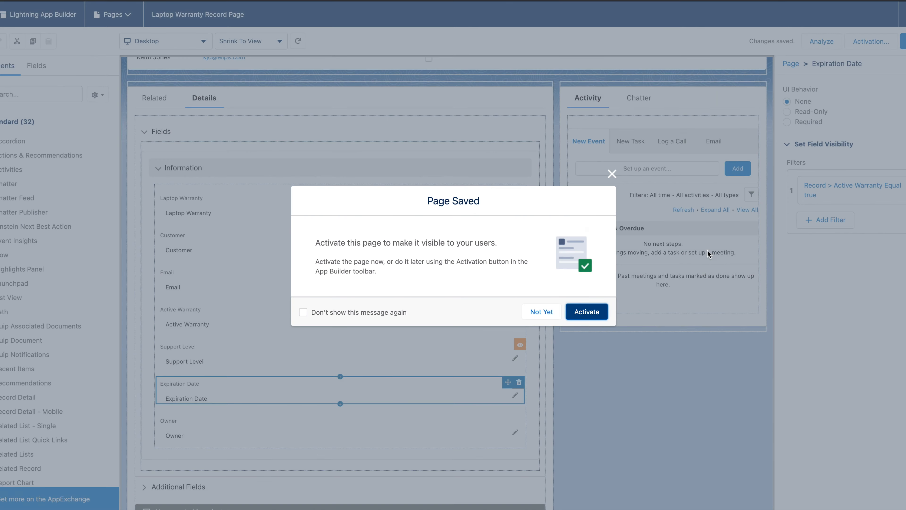
pyautogui.click(590, 310)
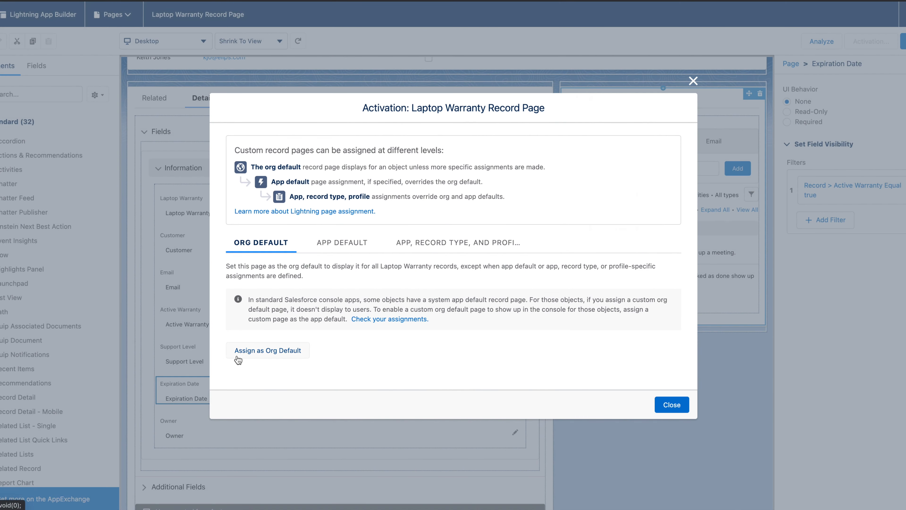
pyautogui.click(238, 353)
pyautogui.click(364, 281)
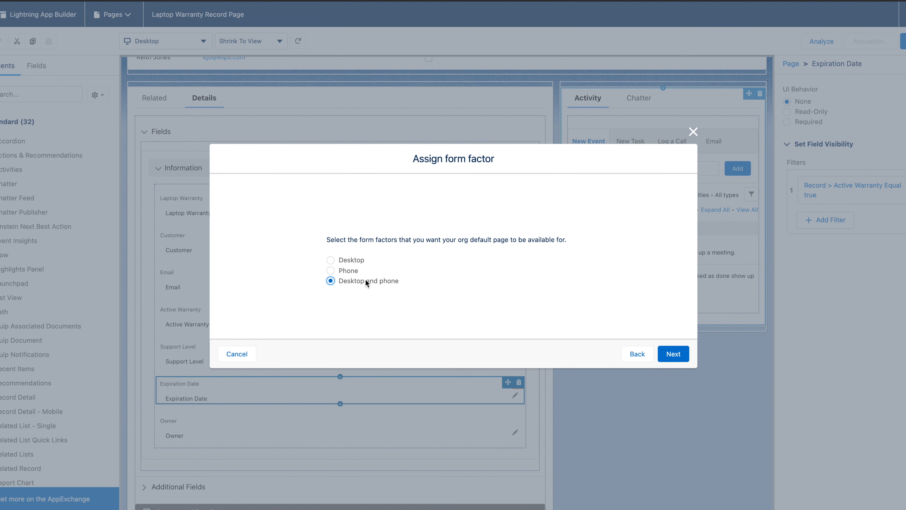
pyautogui.click(673, 353)
pyautogui.click(674, 333)
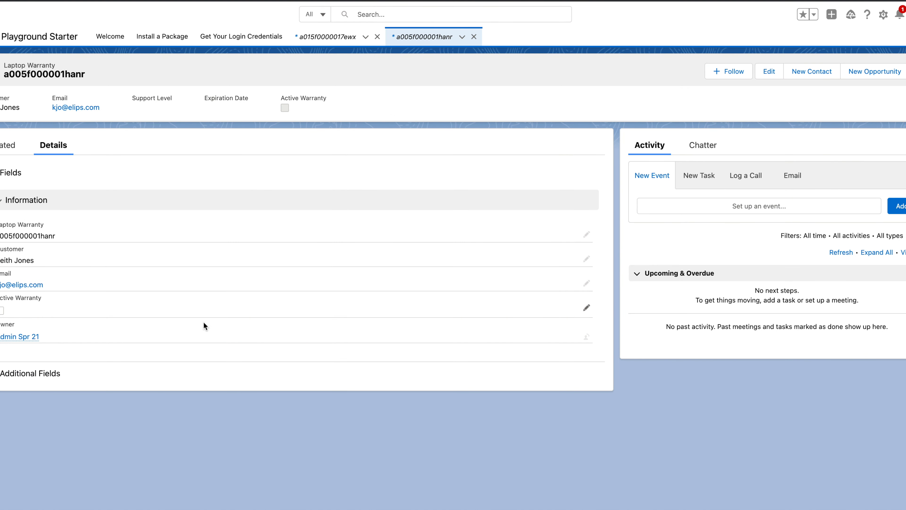
# Edit the laptop warranty record by enabling Active Warranty, with Support Level Silver and Expiration Date 8/25/2021
pyautogui.click(587, 308)
pyautogui.click(4, 336)
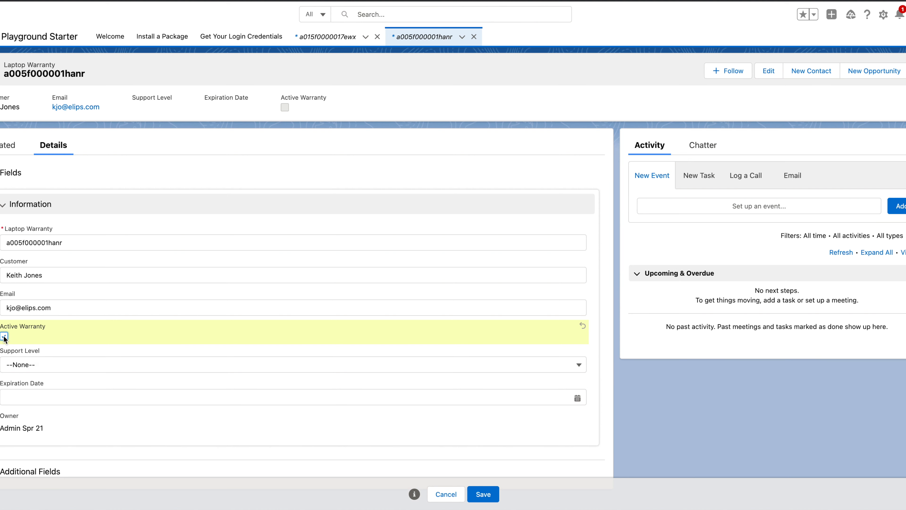
pyautogui.click(54, 365)
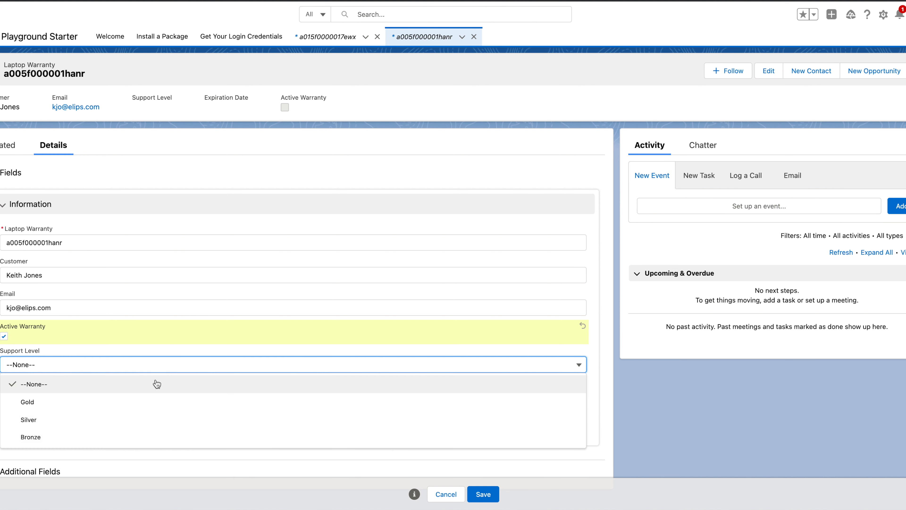
pyautogui.click(75, 421)
pyautogui.click(41, 398)
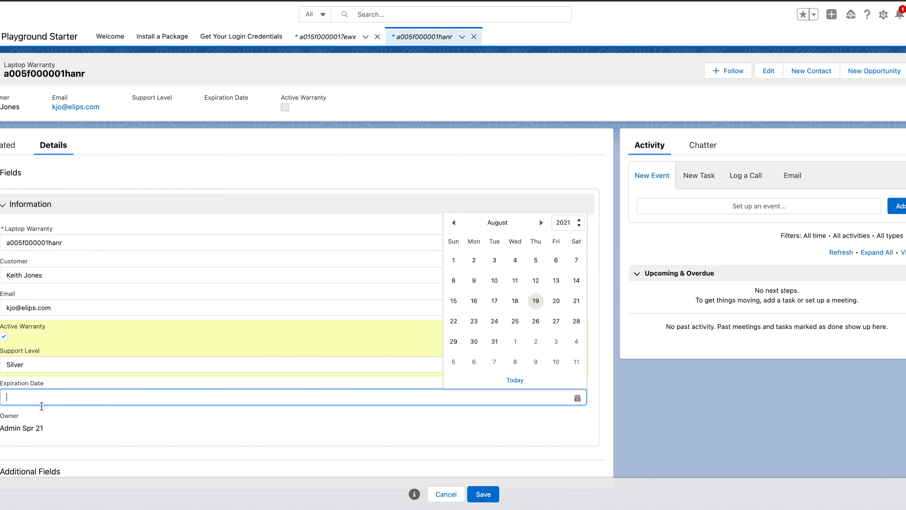
pyautogui.click(515, 321)
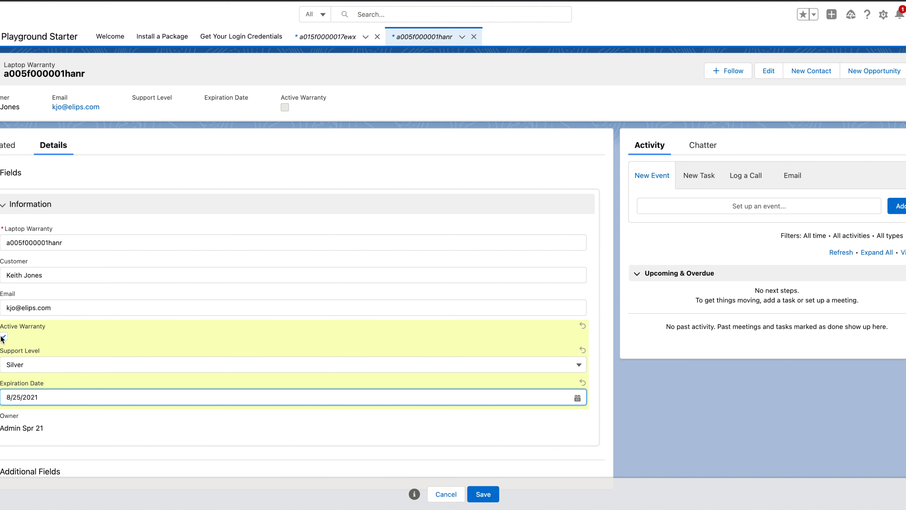
# Toggle Active Warranty on and off to test the visibility of Support Level and Expiration Date, leaving it unchecked
pyautogui.click(29, 337)
pyautogui.click(5, 337)
pyautogui.click(4, 337)
pyautogui.click(4, 337)
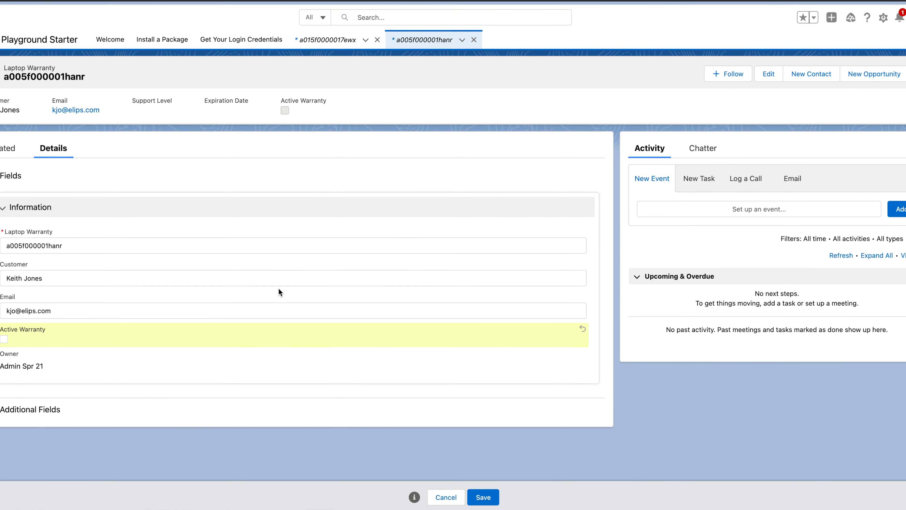
pyautogui.click(4, 336)
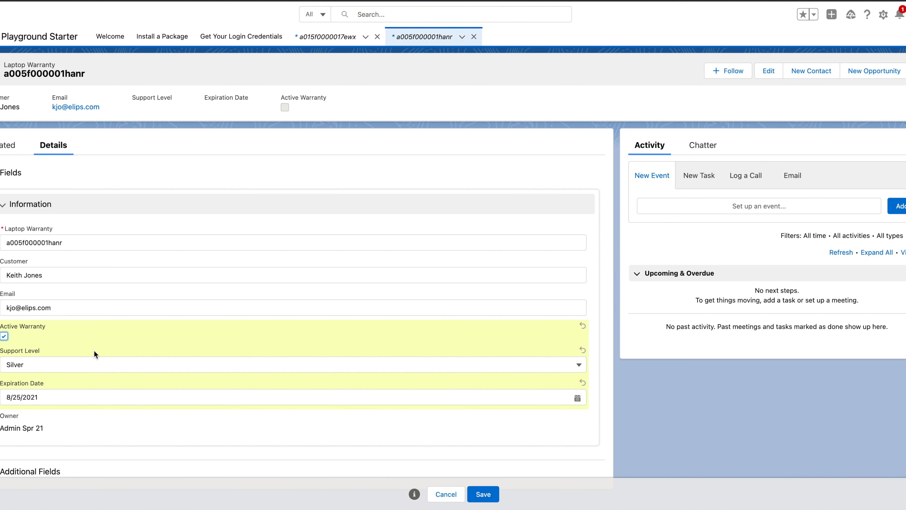
pyautogui.click(5, 337)
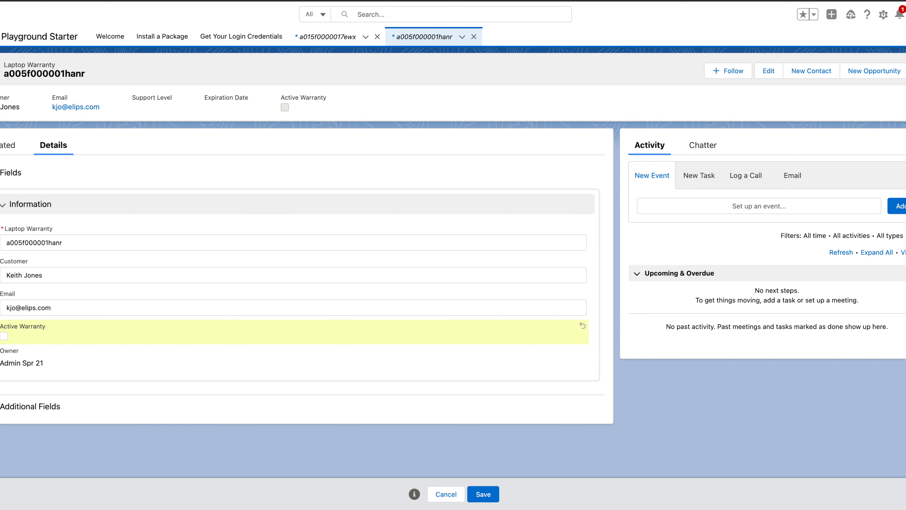
# Check the Trailhead assessment page, close its in-page search, and return to the laptop warranty record
pyautogui.moveTo(1, 201); pyautogui.dragTo(570, 25)
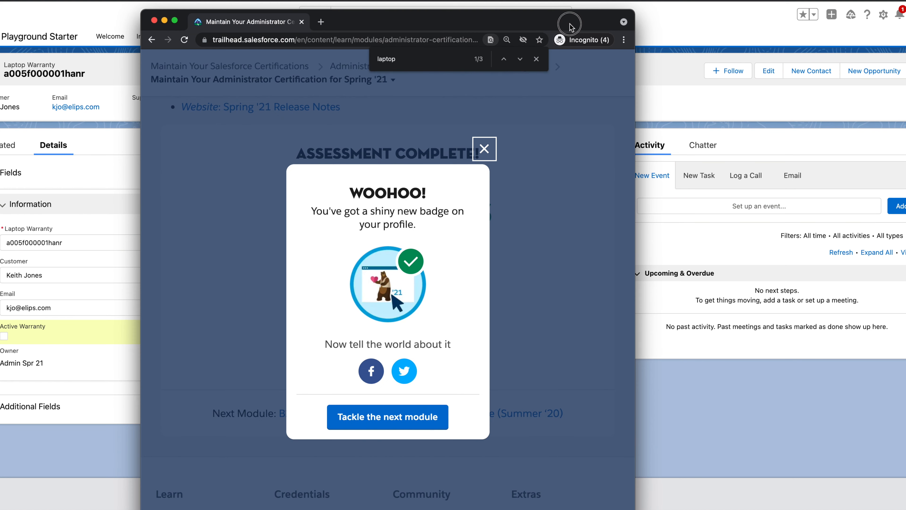
pyautogui.click(537, 59)
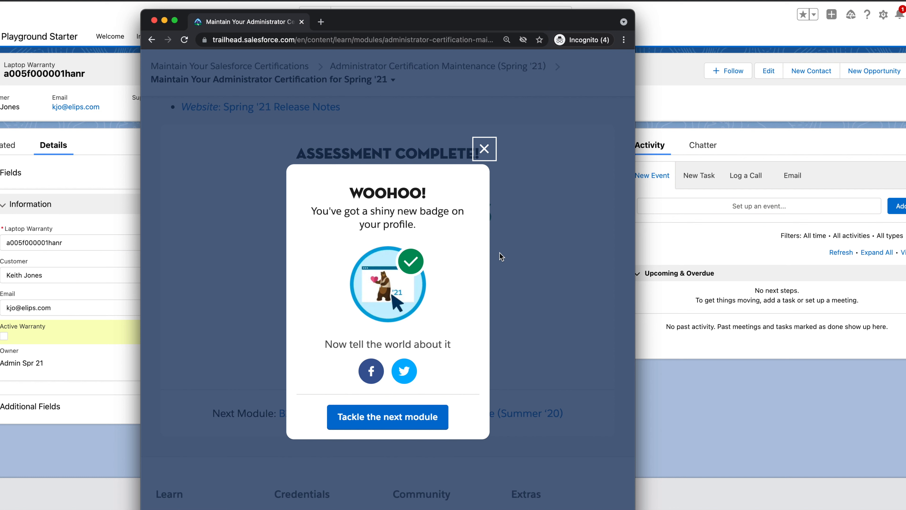
pyautogui.click(80, 171)
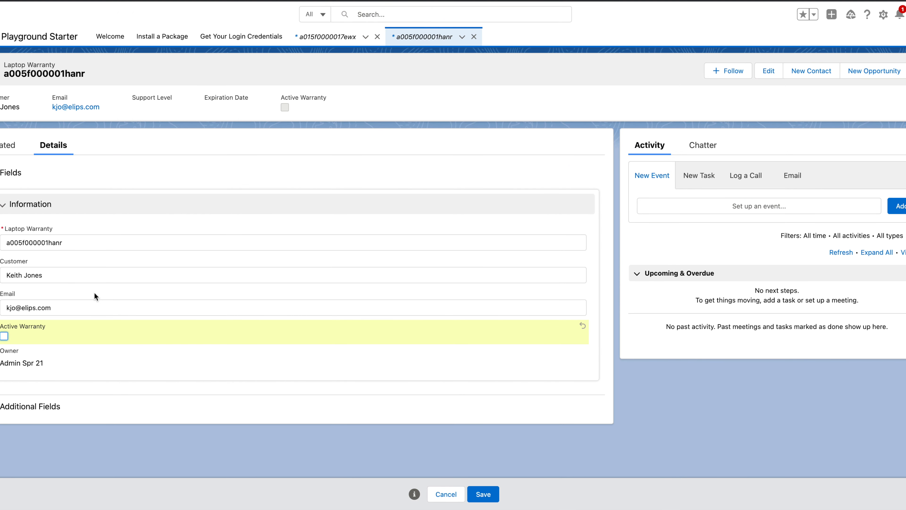
# Retest the conditional warranty fields by switching Active Warranty repeatedly, leaving it checked
pyautogui.click(4, 336)
pyautogui.click(5, 336)
pyautogui.click(4, 336)
pyautogui.click(4, 337)
pyautogui.click(5, 336)
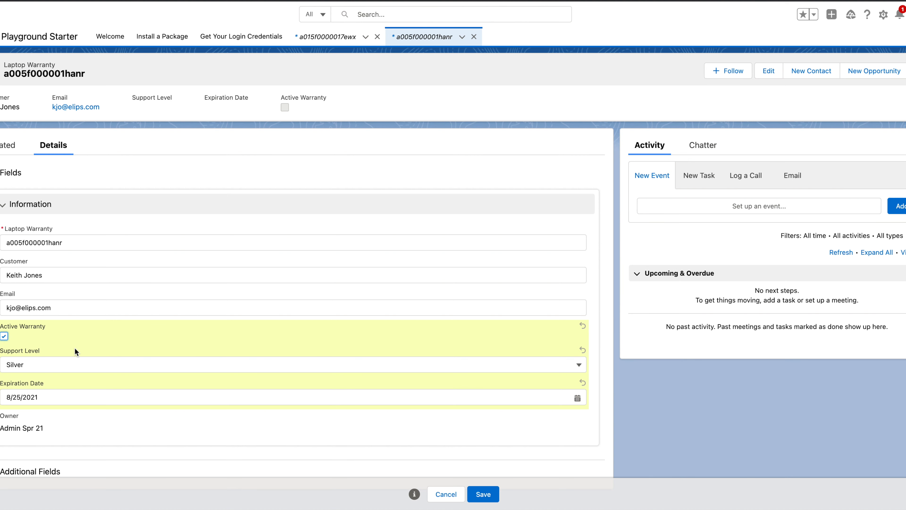